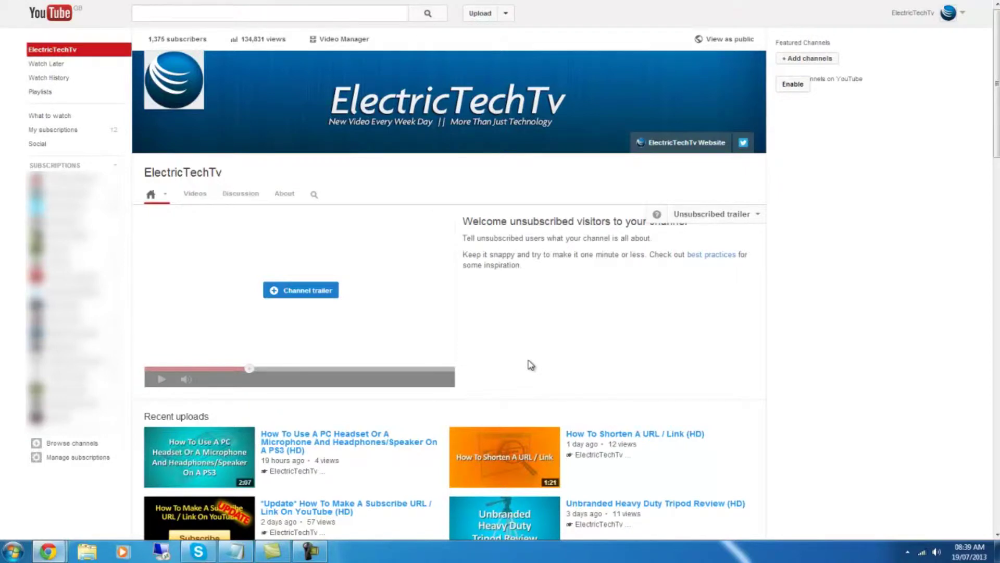
Open the ElectricTechTv channel's advanced account settings via the avatar menu's Settings.
{"action": "left_click", "coordinate": [949, 13]}
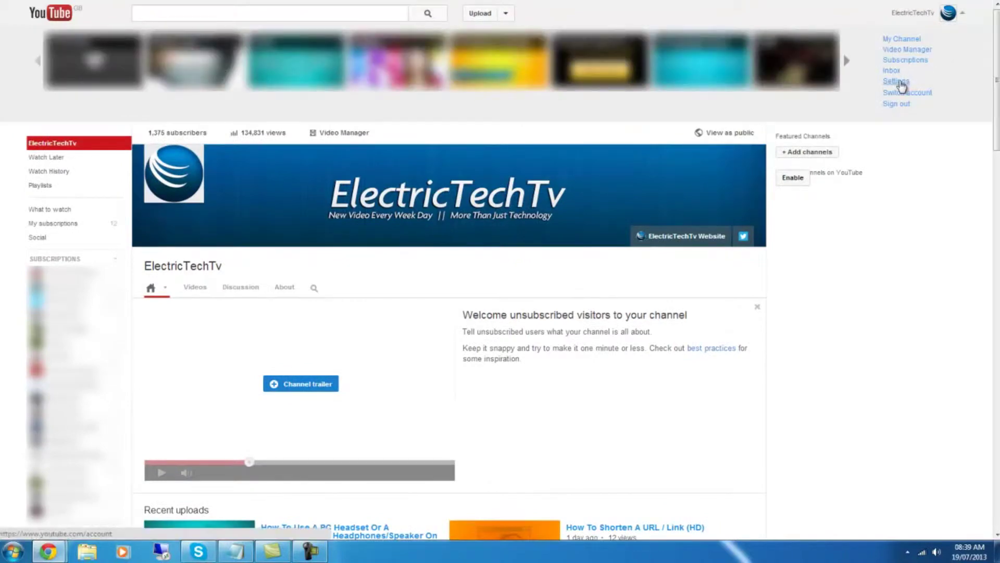
{"action": "left_click", "coordinate": [902, 83]}
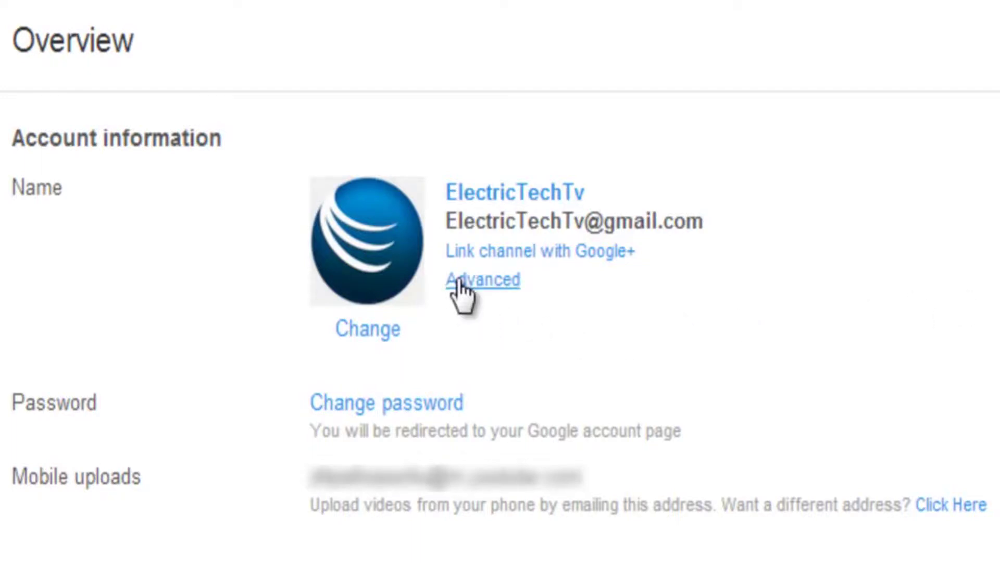
{"action": "left_click", "coordinate": [461, 281]}
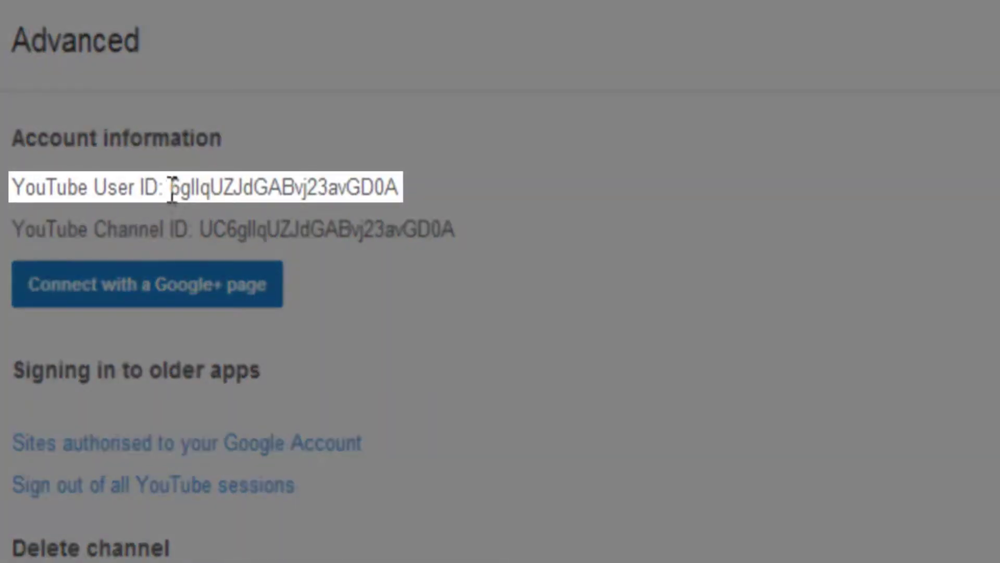
Copy the YouTube User ID, open 'Message Link - Update' and select its PASTE_HERE placeholder.
{"action": "left_click_drag", "start_coordinate": [171, 188], "coordinate": [399, 186]}
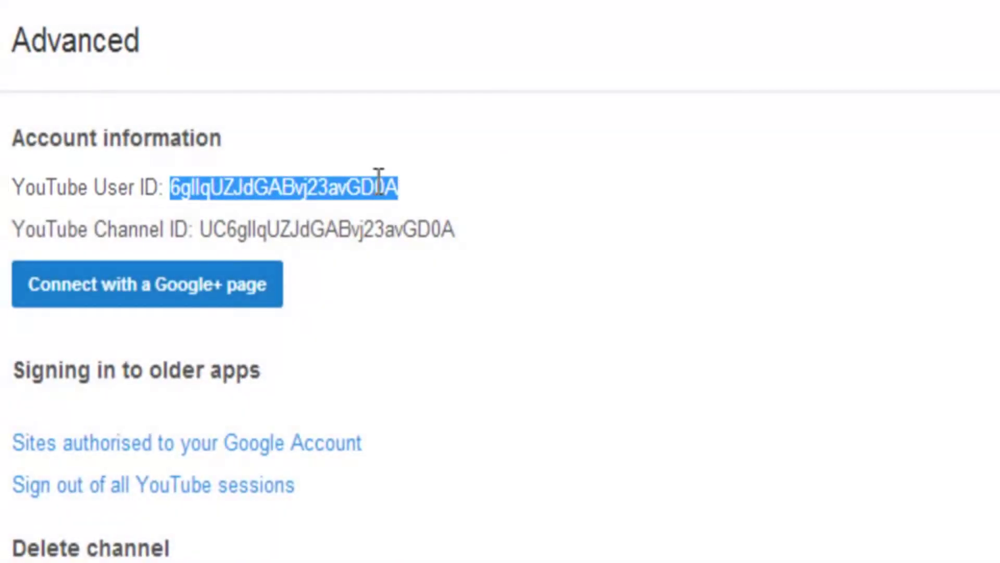
{"action": "right_click", "coordinate": [379, 187]}
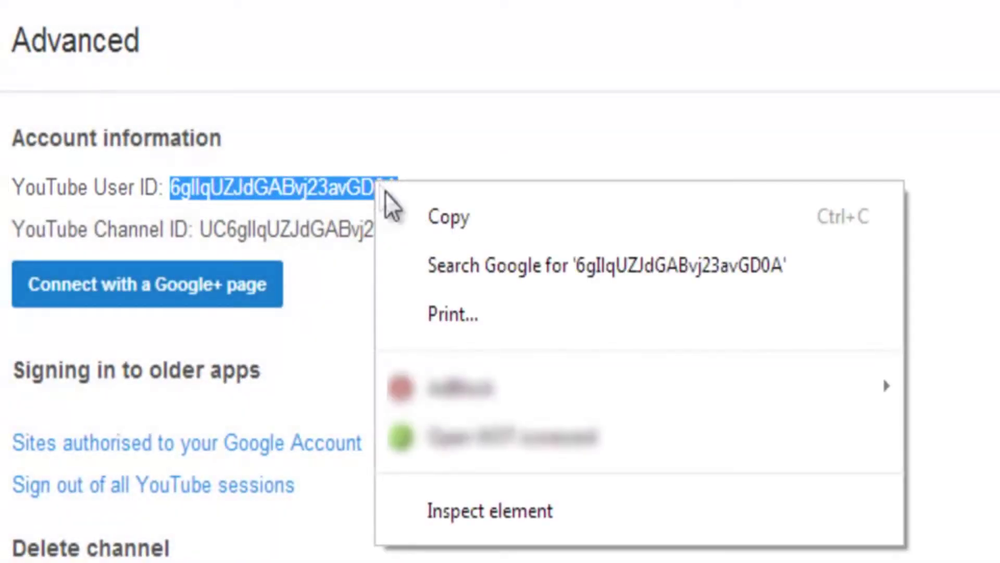
{"action": "left_click", "coordinate": [422, 216]}
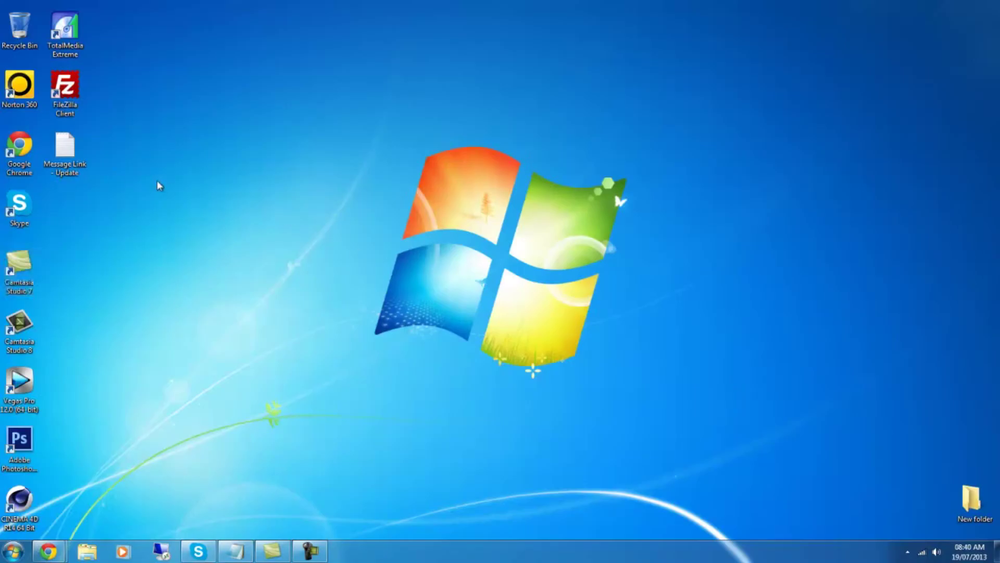
{"action": "double_click", "coordinate": [66, 152]}
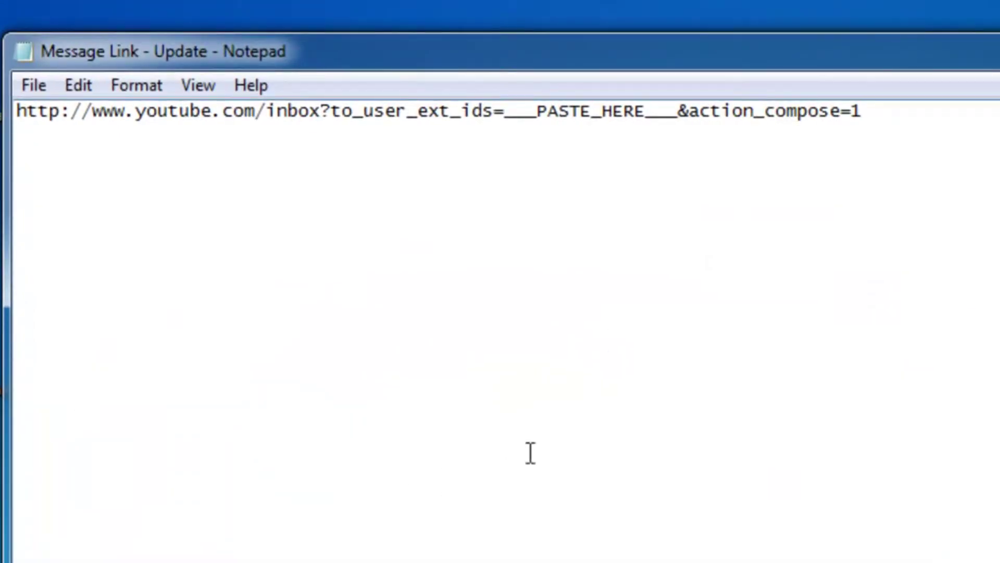
{"action": "left_click_drag", "start_coordinate": [680, 111], "coordinate": [513, 110]}
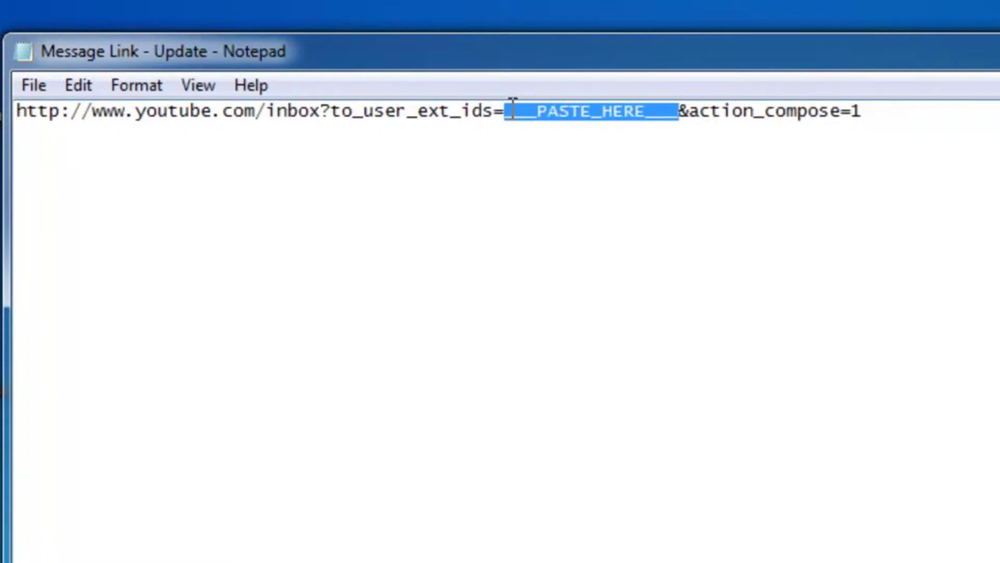
Paste the User ID over PASTE_HERE and copy the completed message link.
{"action": "right_click", "coordinate": [511, 109]}
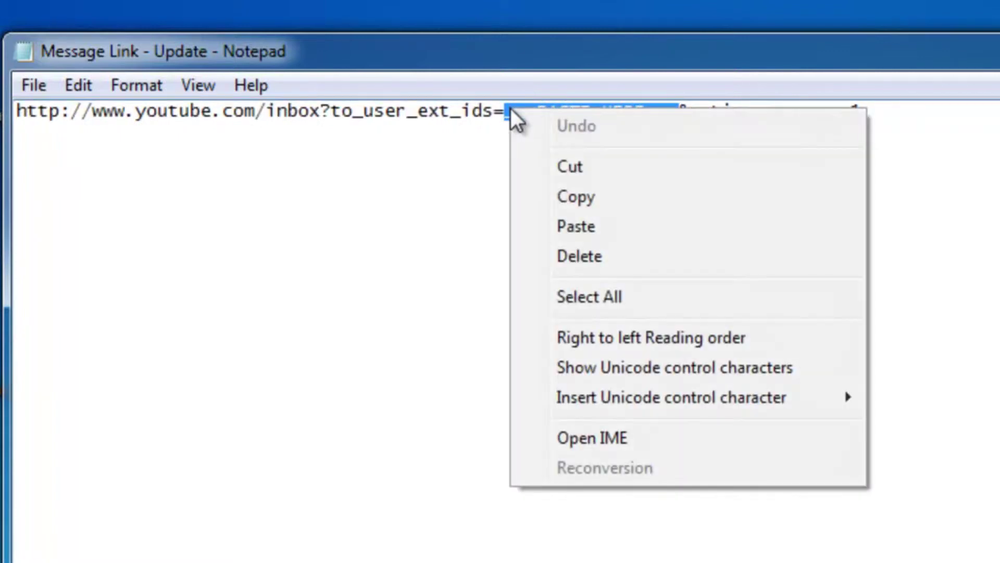
{"action": "left_click", "coordinate": [550, 225]}
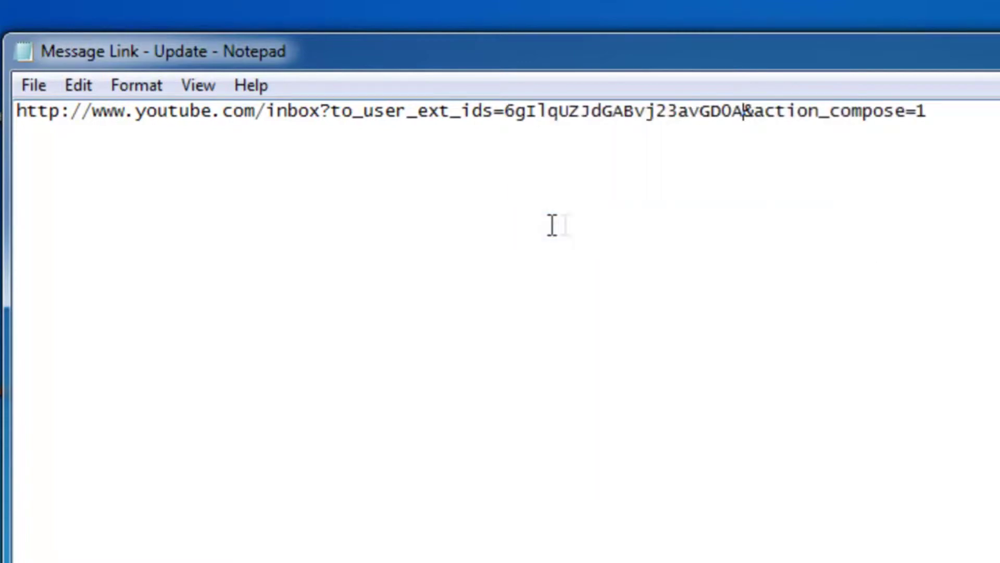
{"action": "left_click_drag", "start_coordinate": [930, 111], "coordinate": [16, 110]}
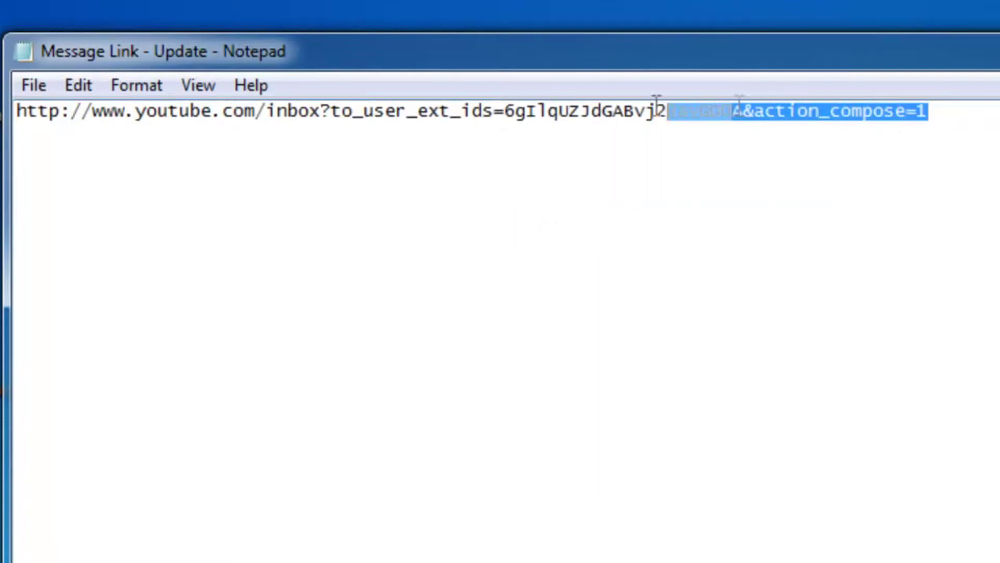
{"action": "right_click", "coordinate": [74, 117]}
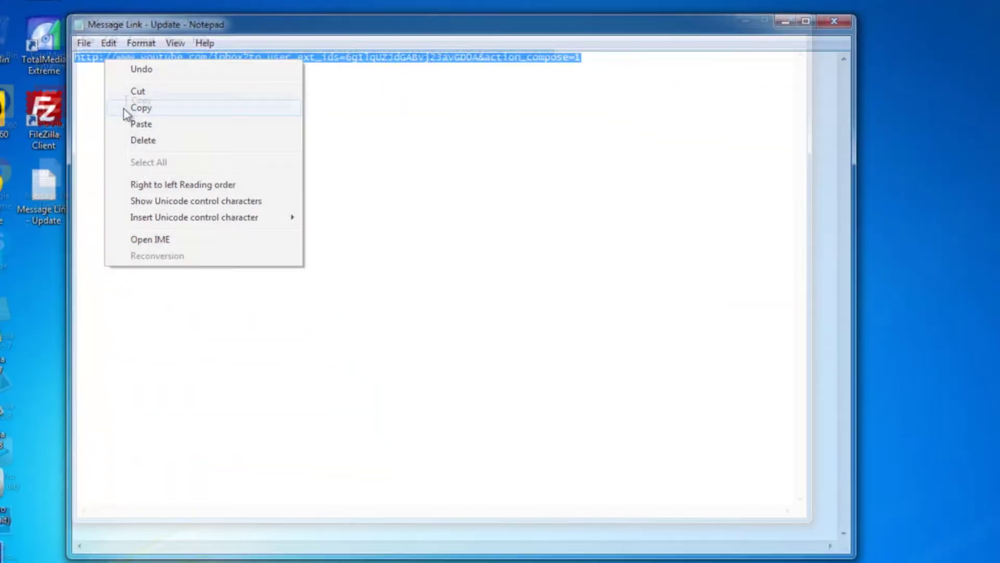
{"action": "left_click", "coordinate": [125, 176]}
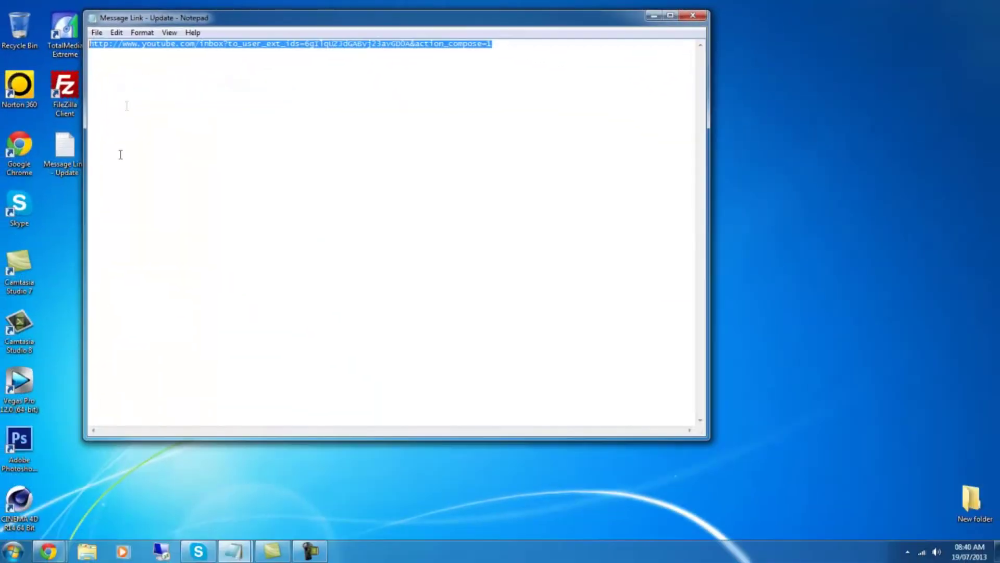
Load the completed message link in the browser's YouTube window.
{"action": "left_click", "coordinate": [49, 552]}
{"action": "left_click", "coordinate": [211, 493]}
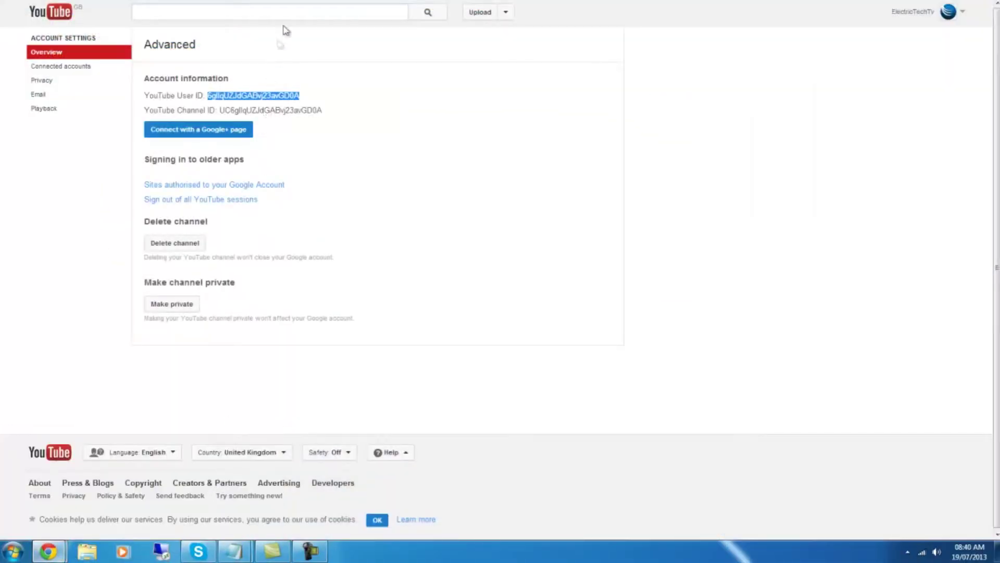
{"action": "left_click", "coordinate": [251, 102]}
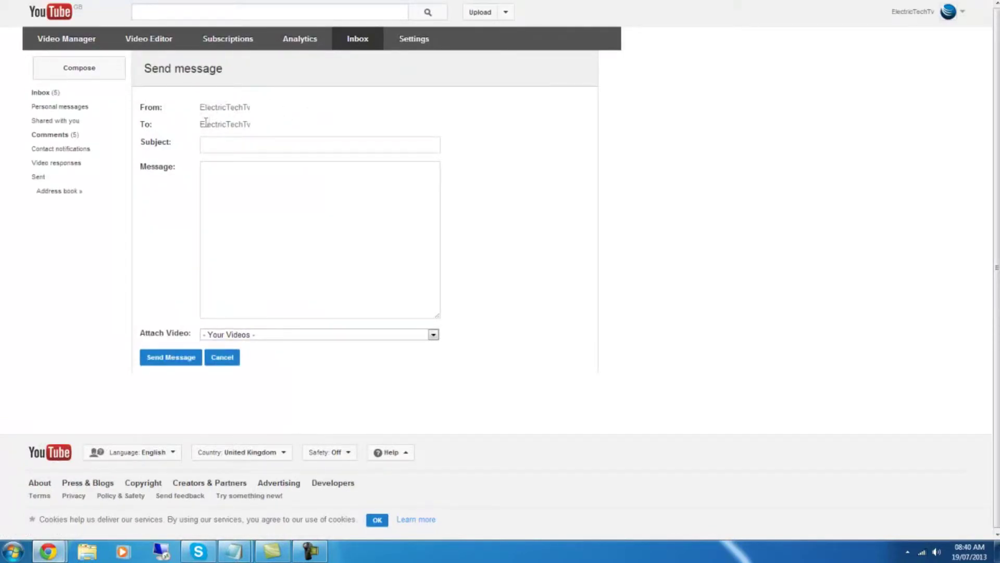
{"action": "left_click_drag", "start_coordinate": [202, 124], "coordinate": [251, 123]}
{"action": "left_click", "coordinate": [270, 128]}
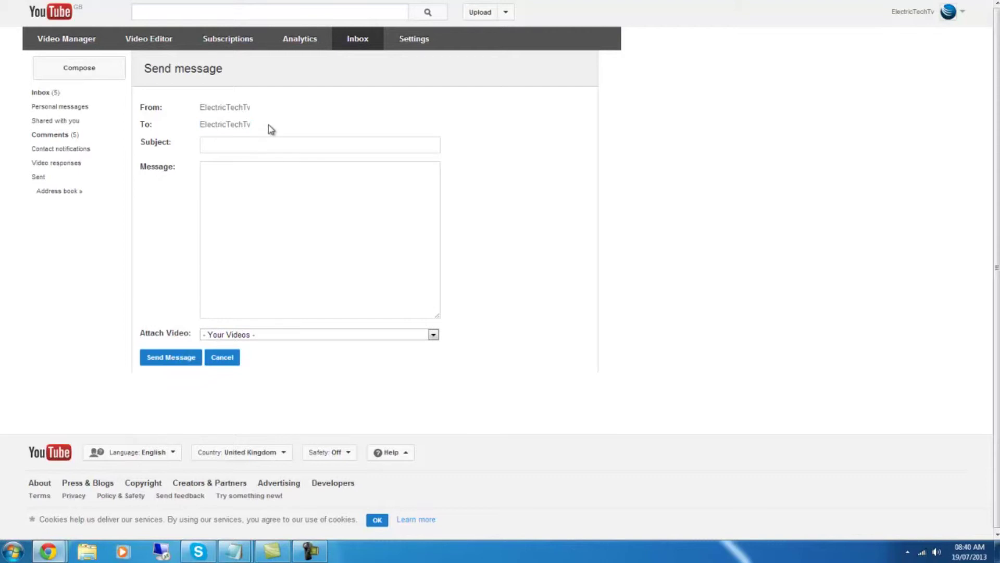